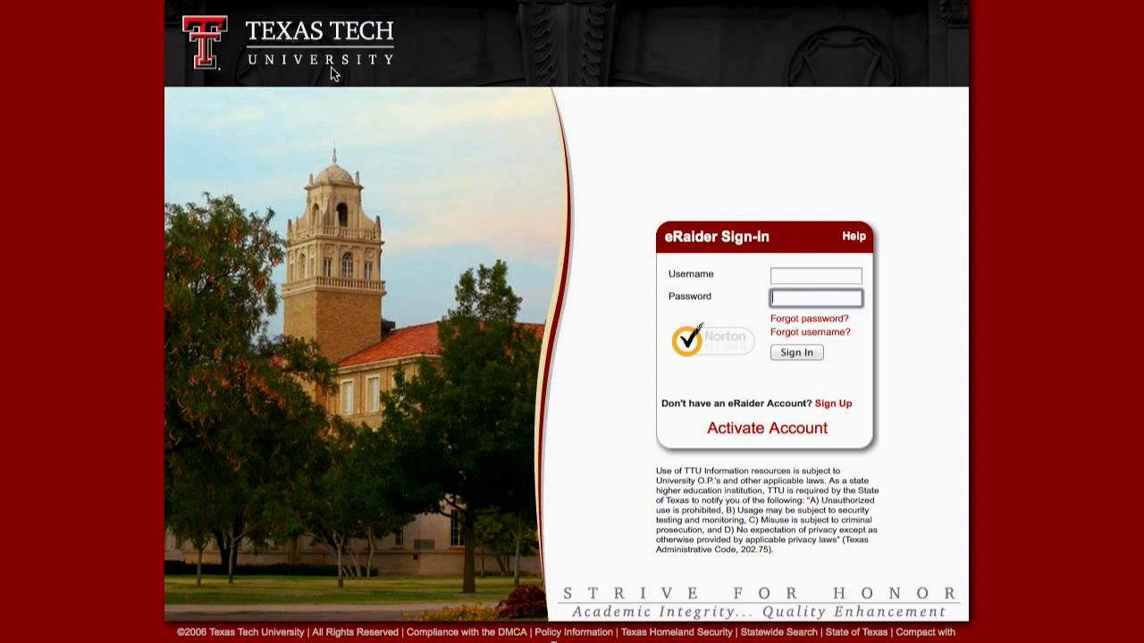
Sign in to eRaider using the saved username and password from the autofill list.
{"action": "left_click", "coordinate": [789, 278]}
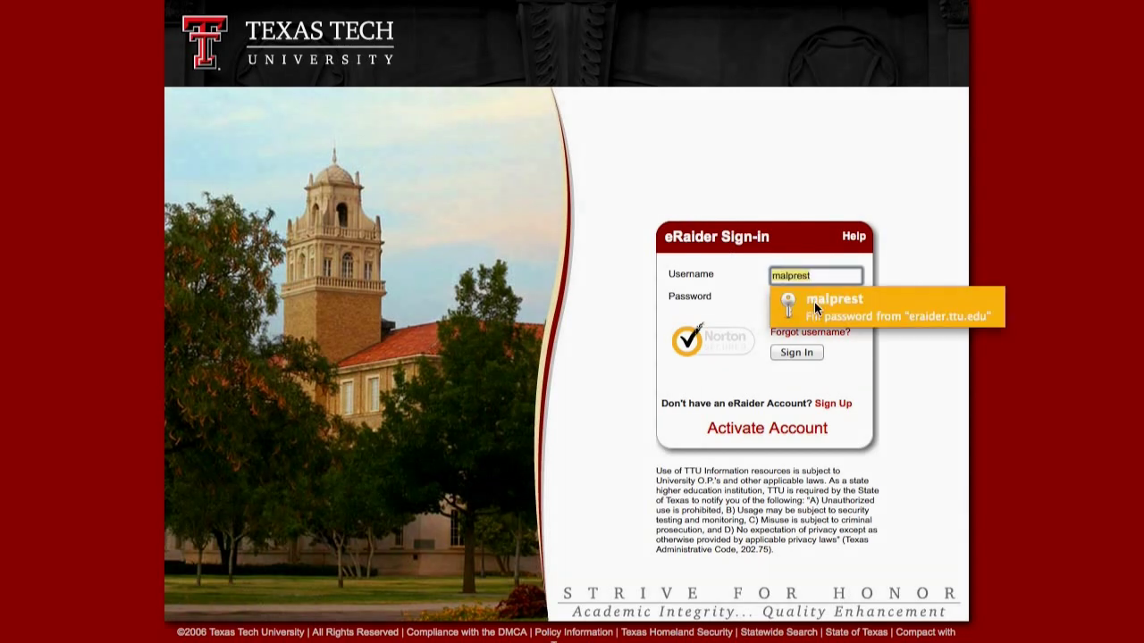
{"action": "left_click", "coordinate": [815, 302]}
{"action": "left_click", "coordinate": [805, 352]}
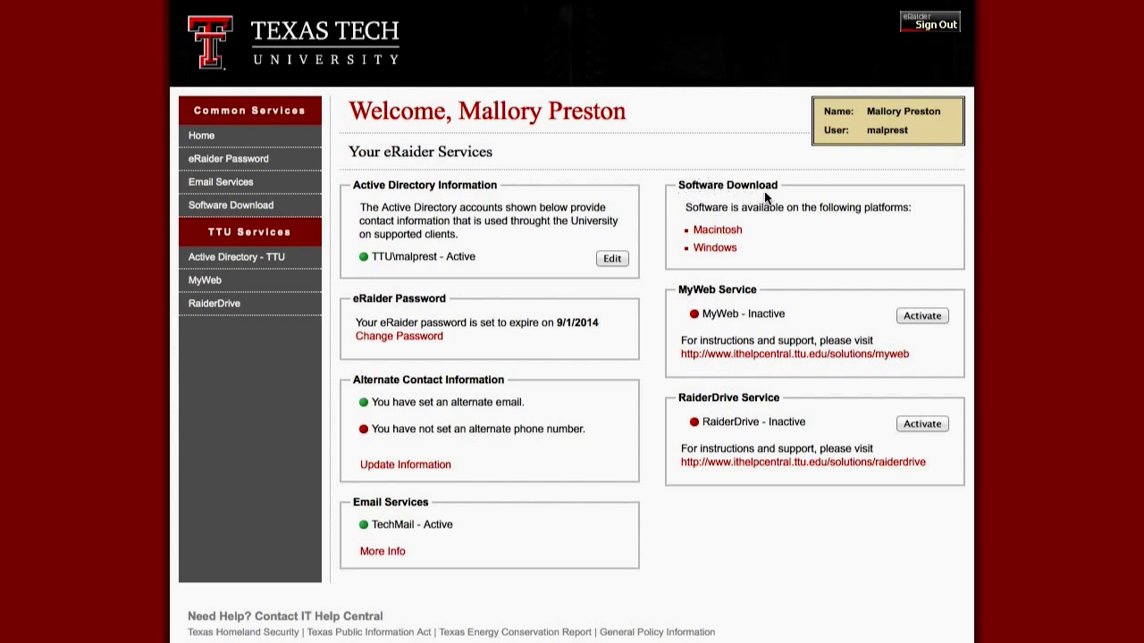
Choose the Macintosh software downloads, pick Office 2011 for Mac, and continue to the agreement form.
{"action": "left_click", "coordinate": [731, 232]}
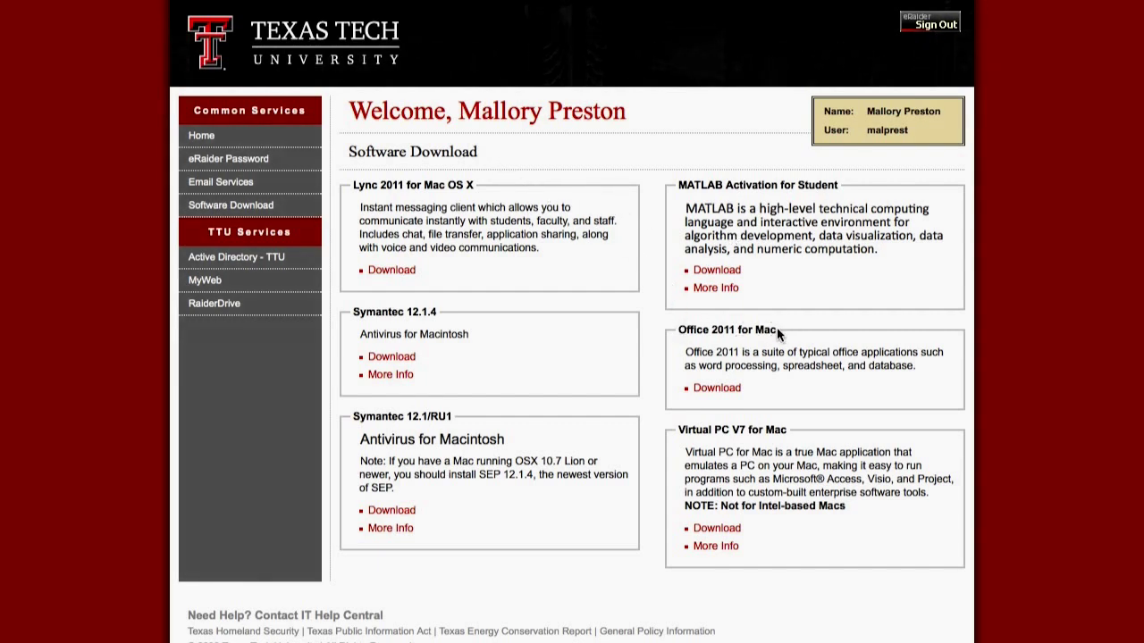
{"action": "left_click", "coordinate": [717, 388]}
{"action": "scroll", "coordinate": [727, 393], "scroll_direction": "down", "scroll_amount": 1}
{"action": "scroll", "coordinate": [725, 391], "scroll_direction": "down", "scroll_amount": 5}
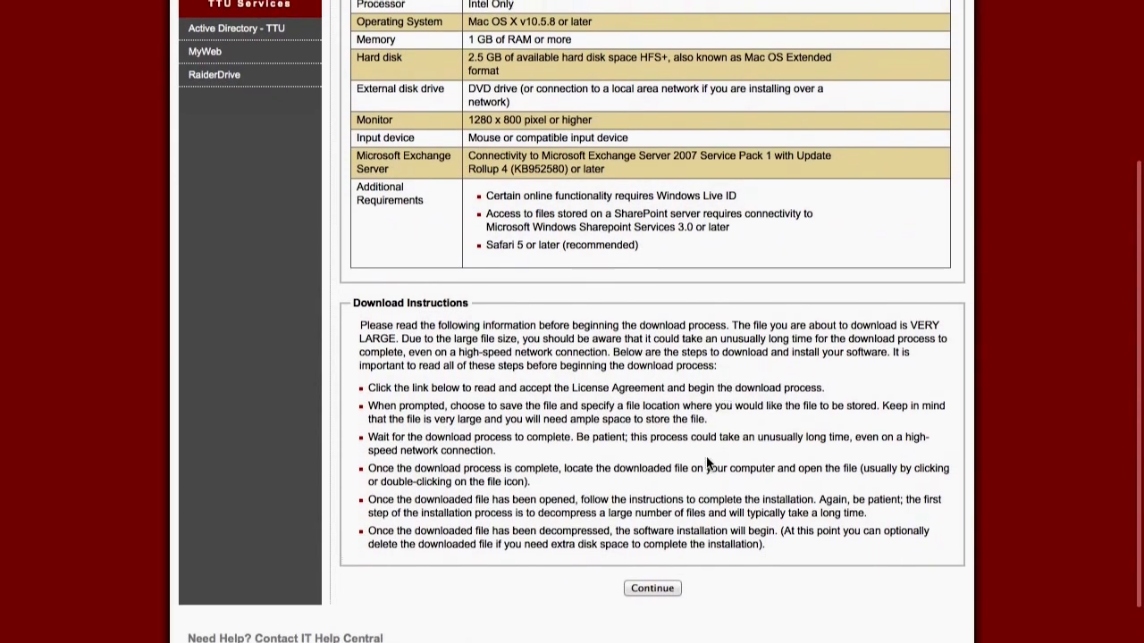
{"action": "left_click", "coordinate": [653, 588]}
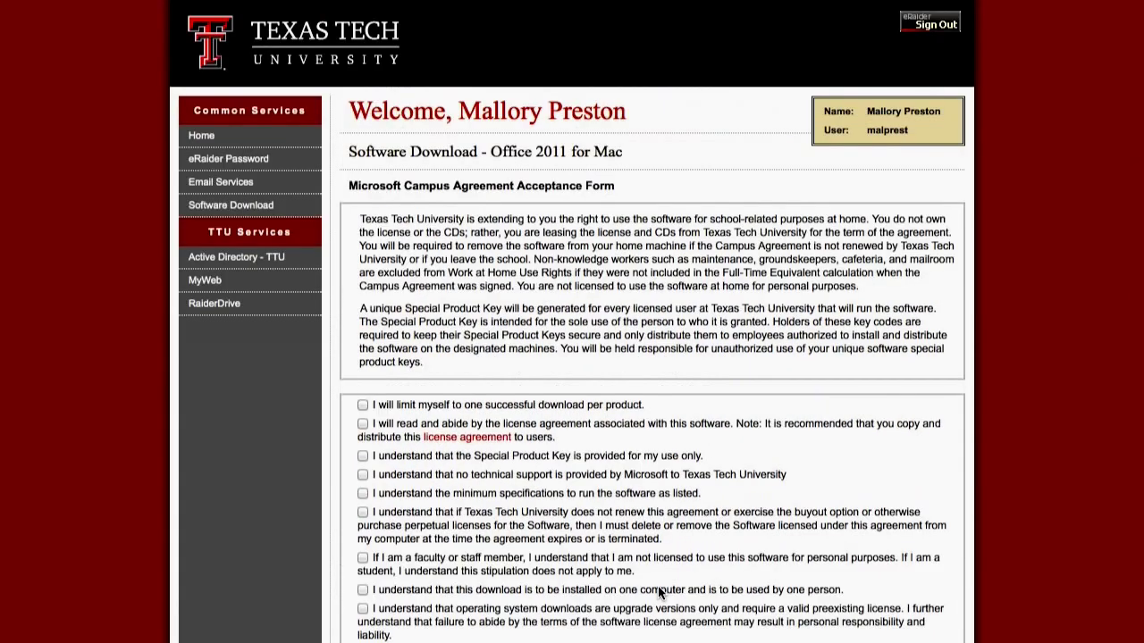
Tick all six Campus Agreement statements and accept to begin the download.
{"action": "scroll", "coordinate": [657, 586], "scroll_direction": "down", "scroll_amount": 2}
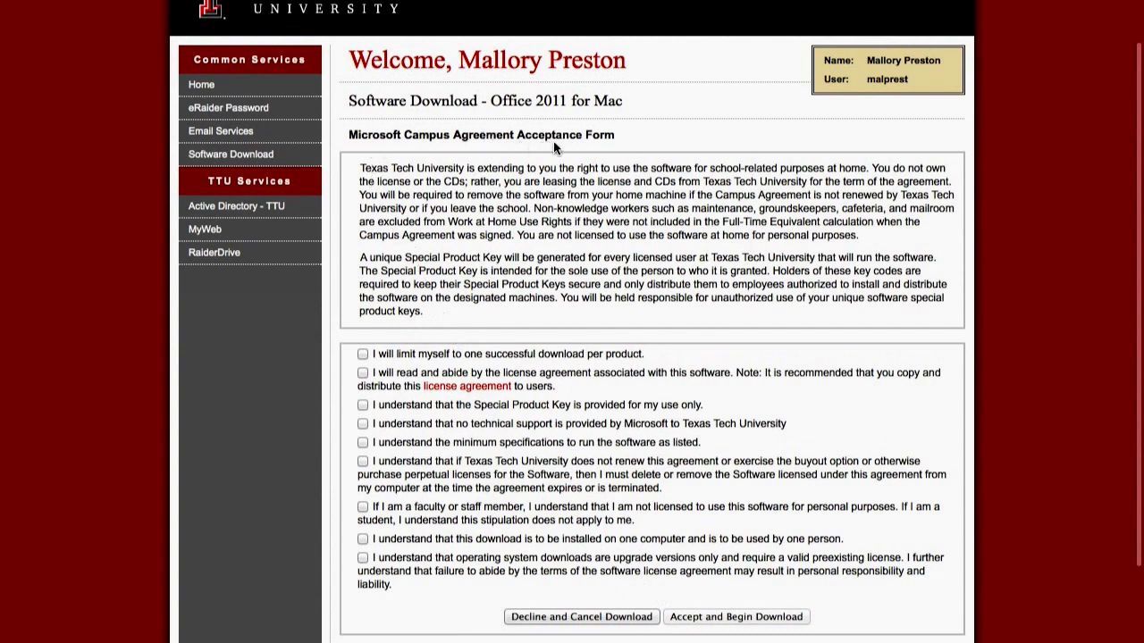
{"action": "left_click", "coordinate": [362, 355]}
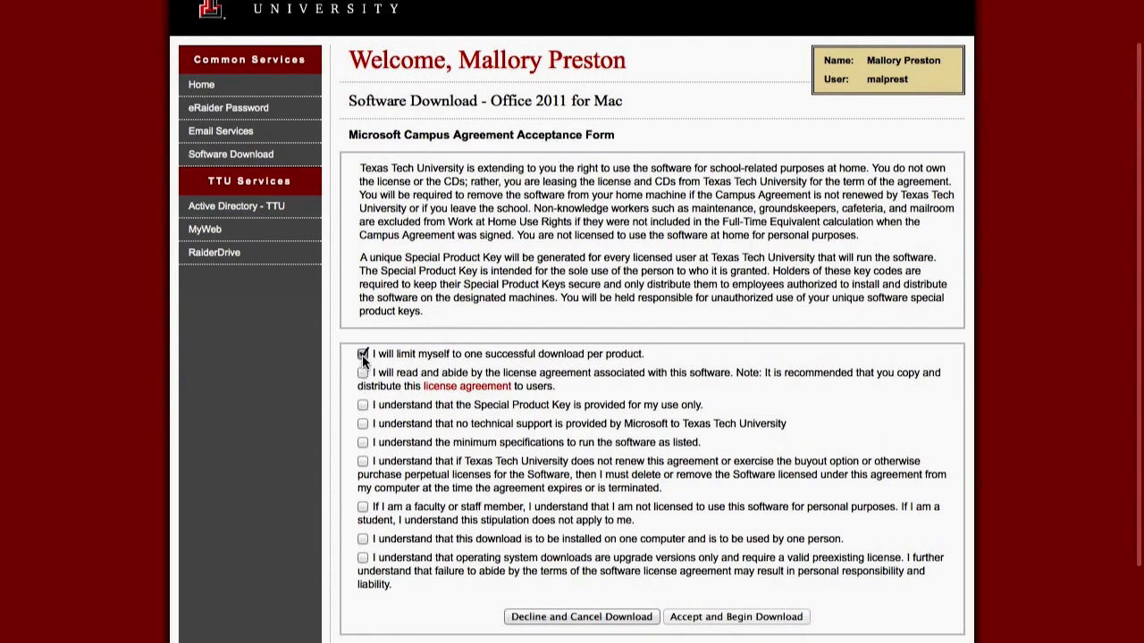
{"action": "left_click", "coordinate": [362, 374]}
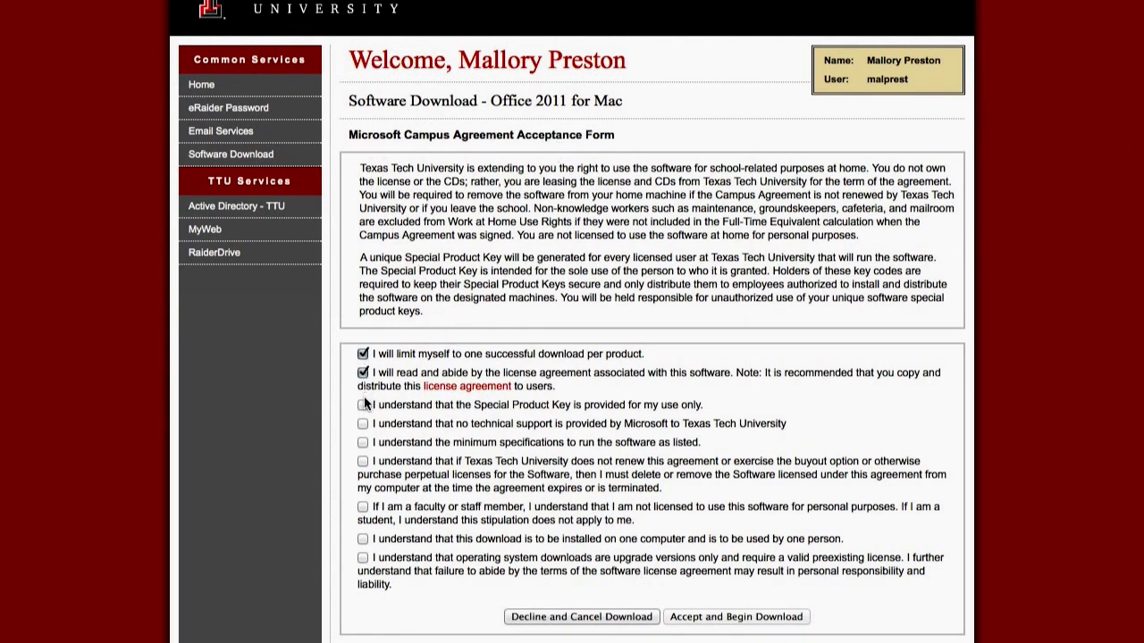
{"action": "left_click", "coordinate": [363, 443]}
{"action": "left_click", "coordinate": [362, 461]}
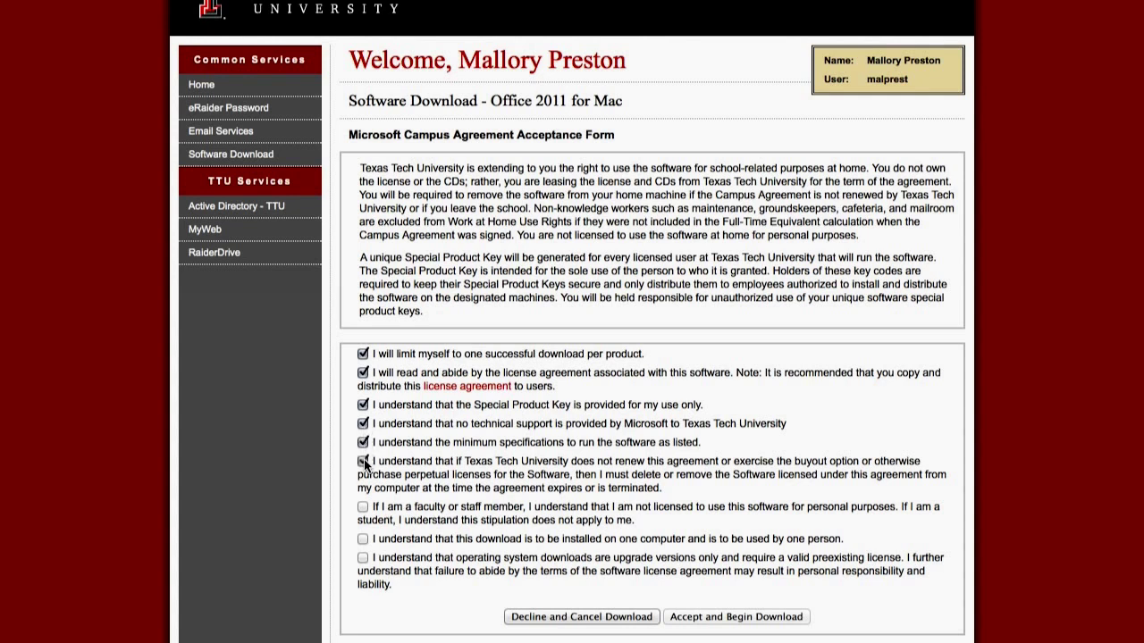
{"action": "left_click", "coordinate": [364, 507]}
{"action": "left_click", "coordinate": [362, 558]}
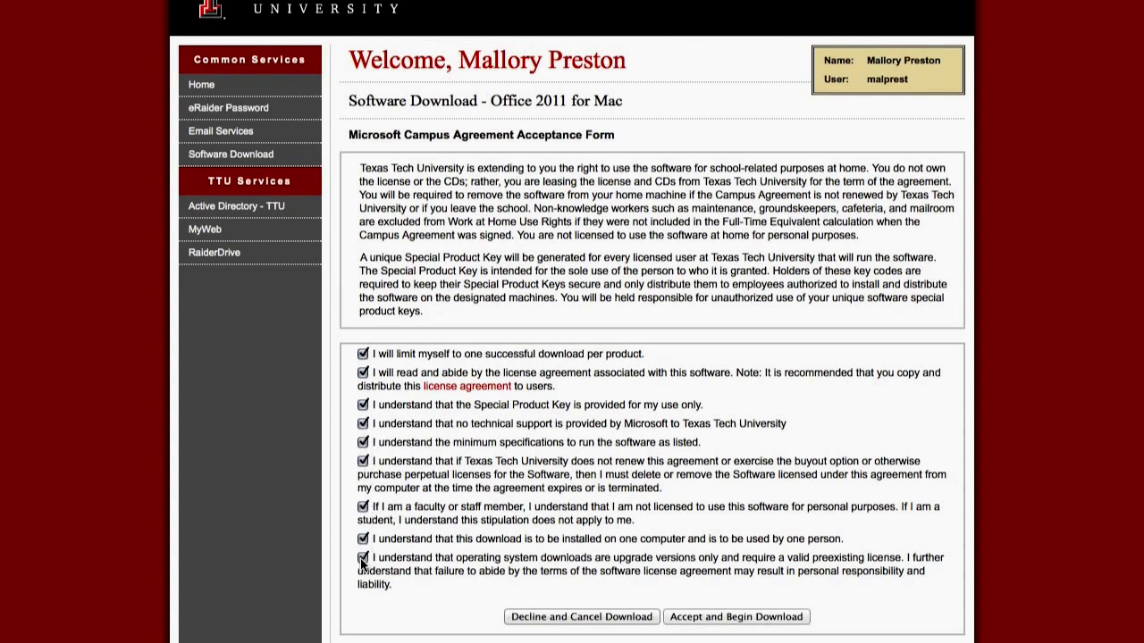
{"action": "left_click", "coordinate": [736, 618]}
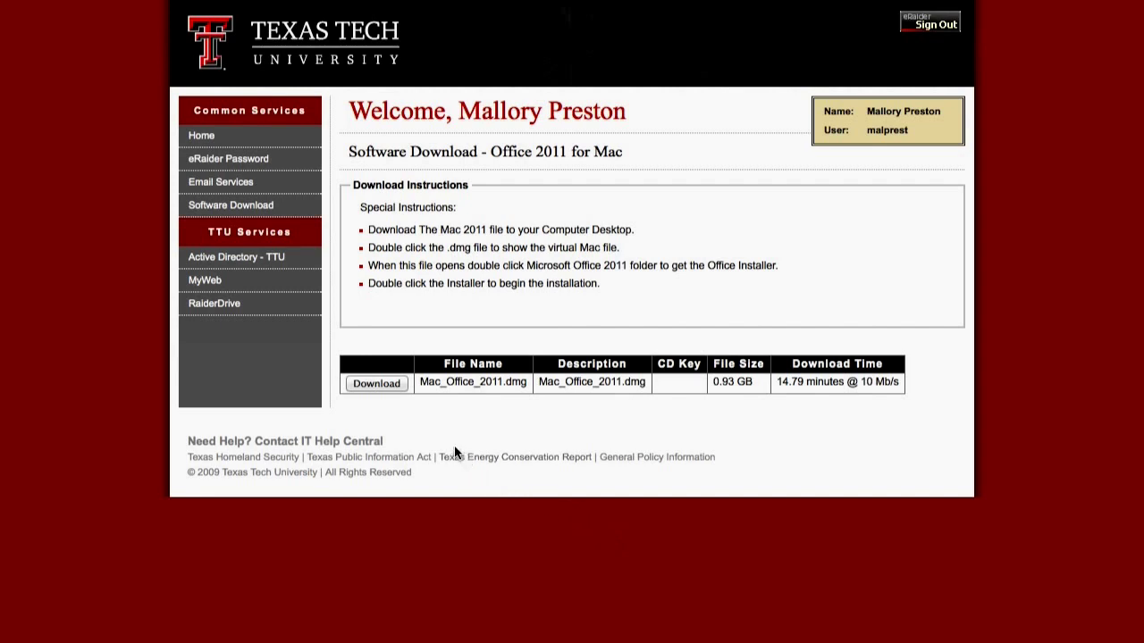
Download Mac_Office_2011.dmg (971.6 MB) and open the downloaded disk image.
{"action": "left_click", "coordinate": [376, 384]}
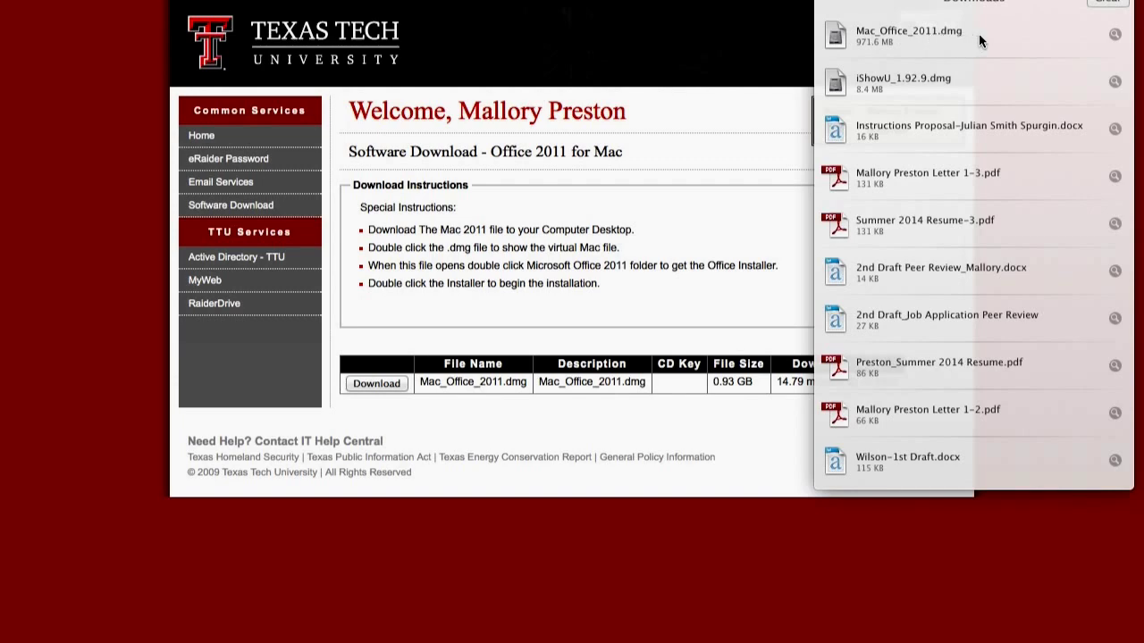
{"action": "double_click", "coordinate": [978, 34]}
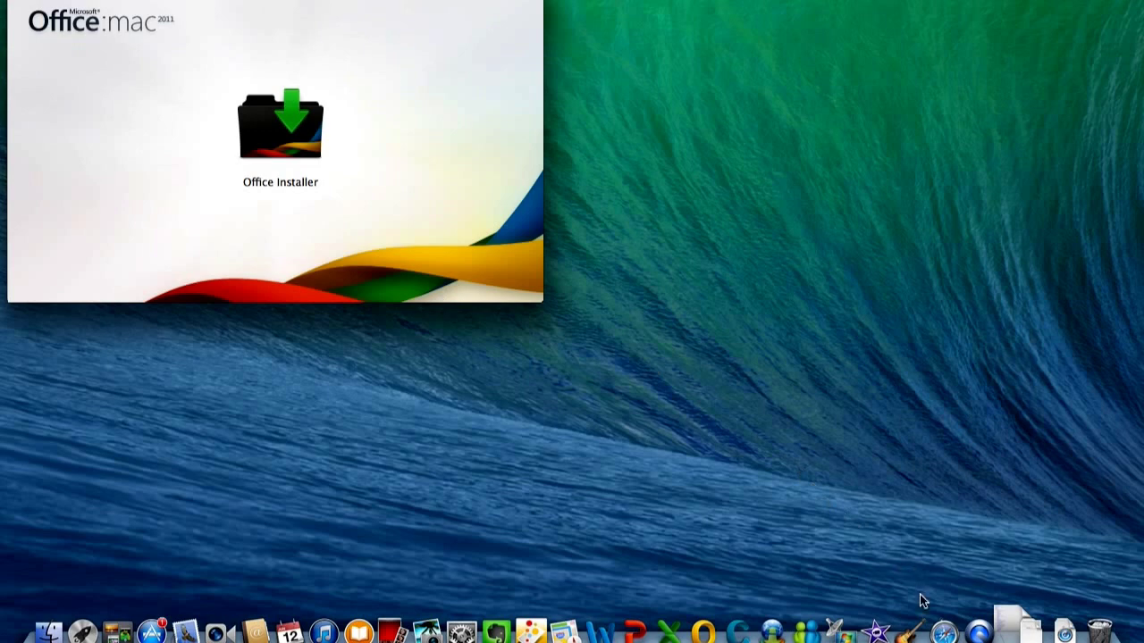
Quit Safari from its Dock menu and move the Office disk window toward the screen centre.
{"action": "right_click", "coordinate": [944, 631]}
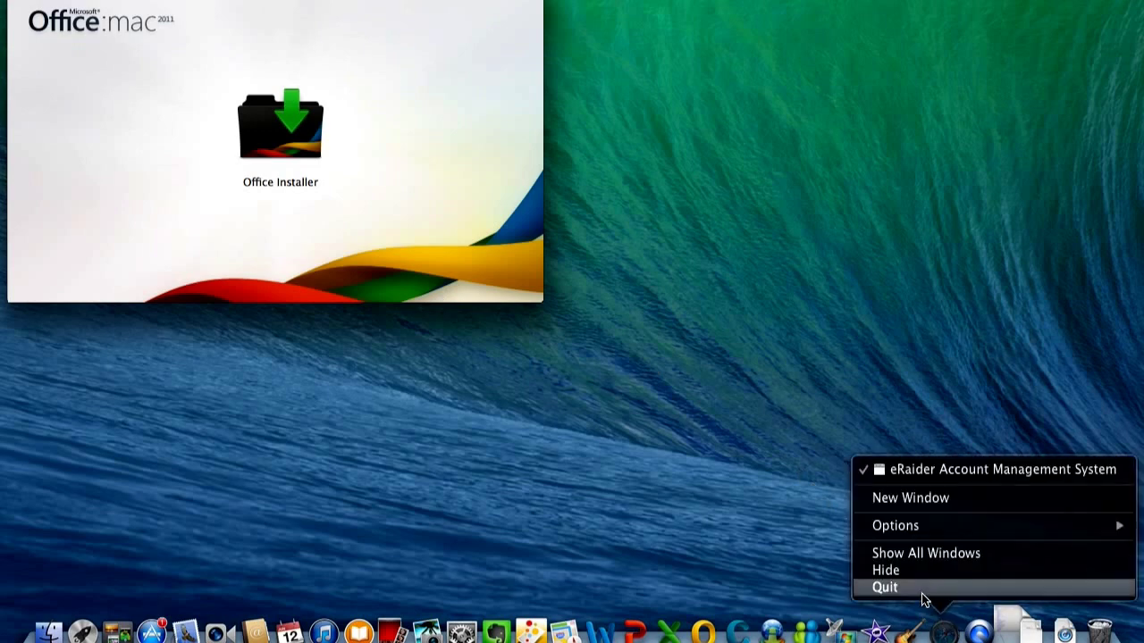
{"action": "left_click", "coordinate": [922, 592]}
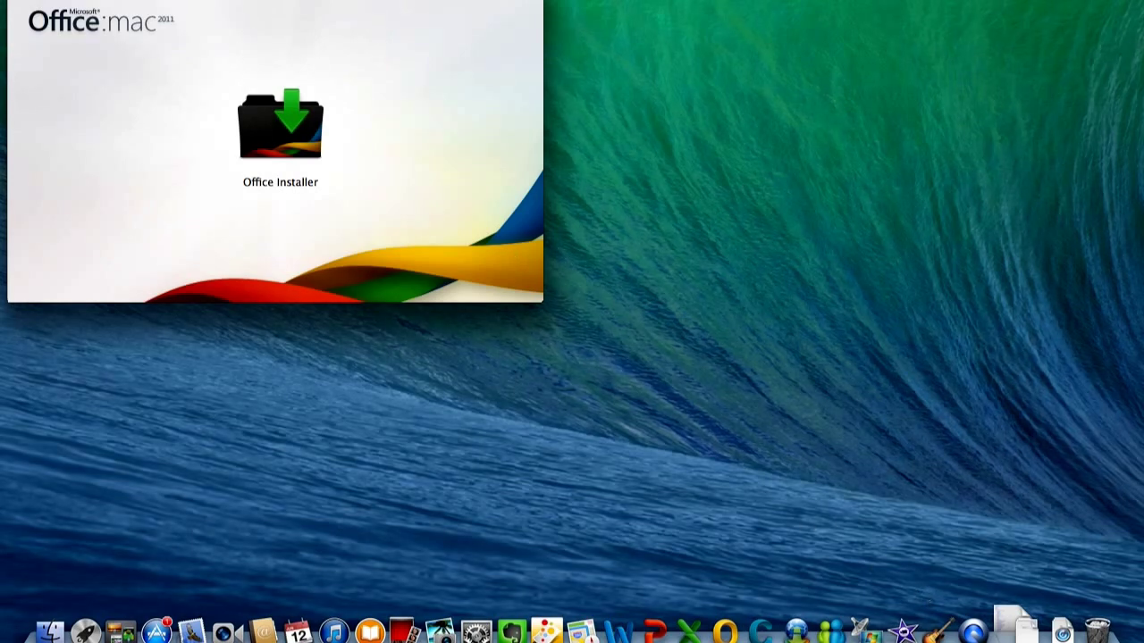
{"action": "left_click_drag", "start_coordinate": [244, 0], "coordinate": [569, 88]}
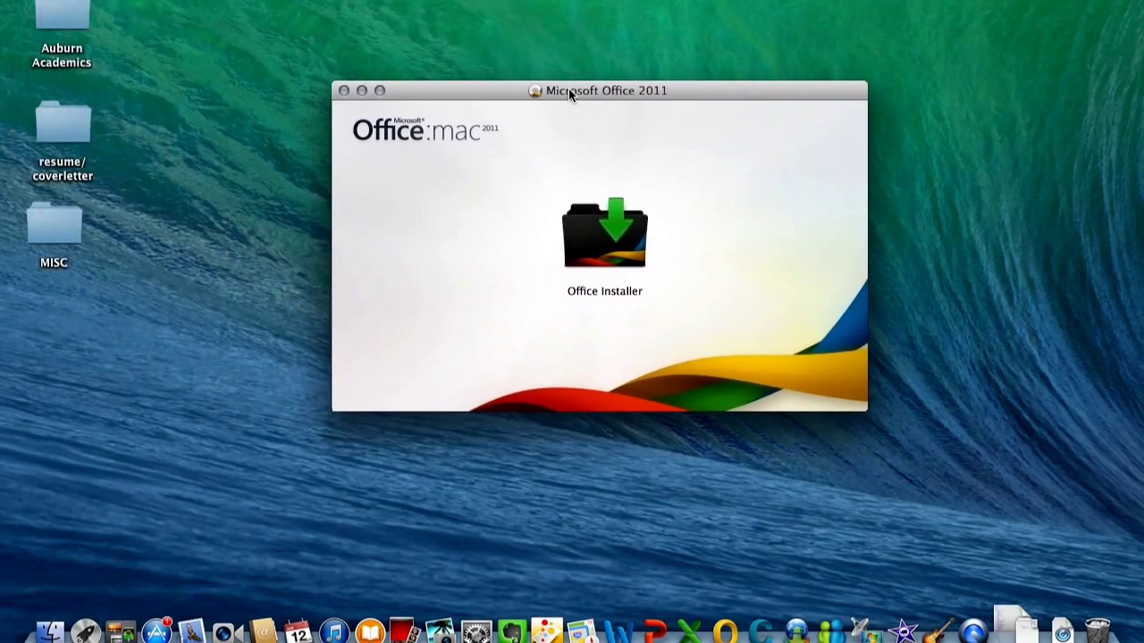
Launch Office Installer, agree to the English license terms, and start the standard install on Macintosh HD.
{"action": "double_click", "coordinate": [611, 246]}
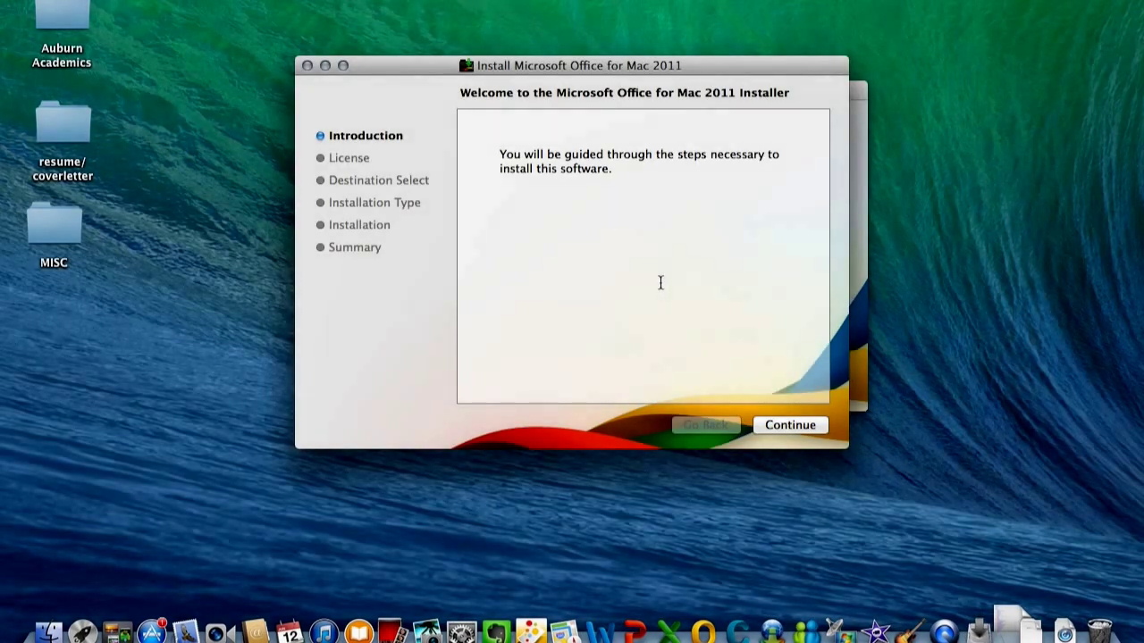
{"action": "left_click", "coordinate": [791, 425]}
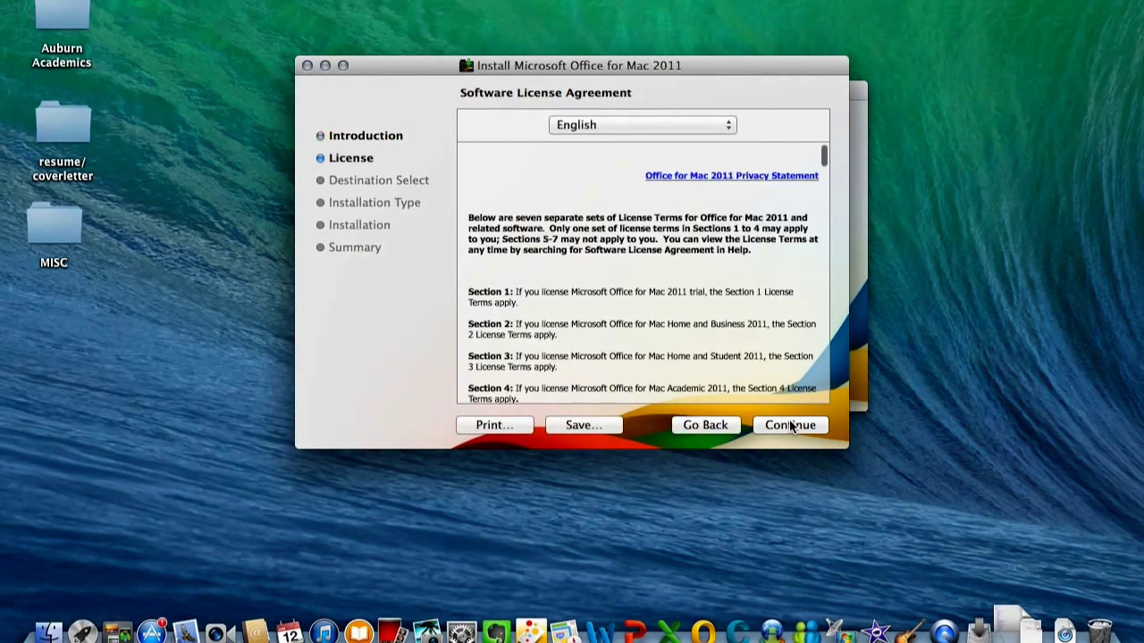
{"action": "left_click", "coordinate": [631, 125]}
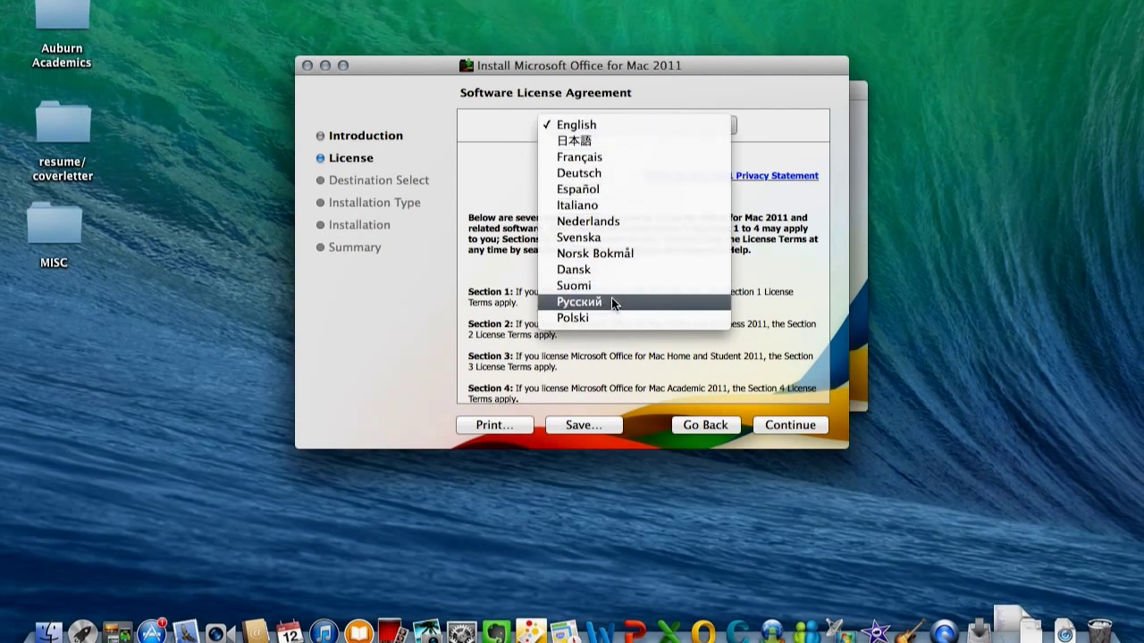
{"action": "left_click", "coordinate": [613, 125]}
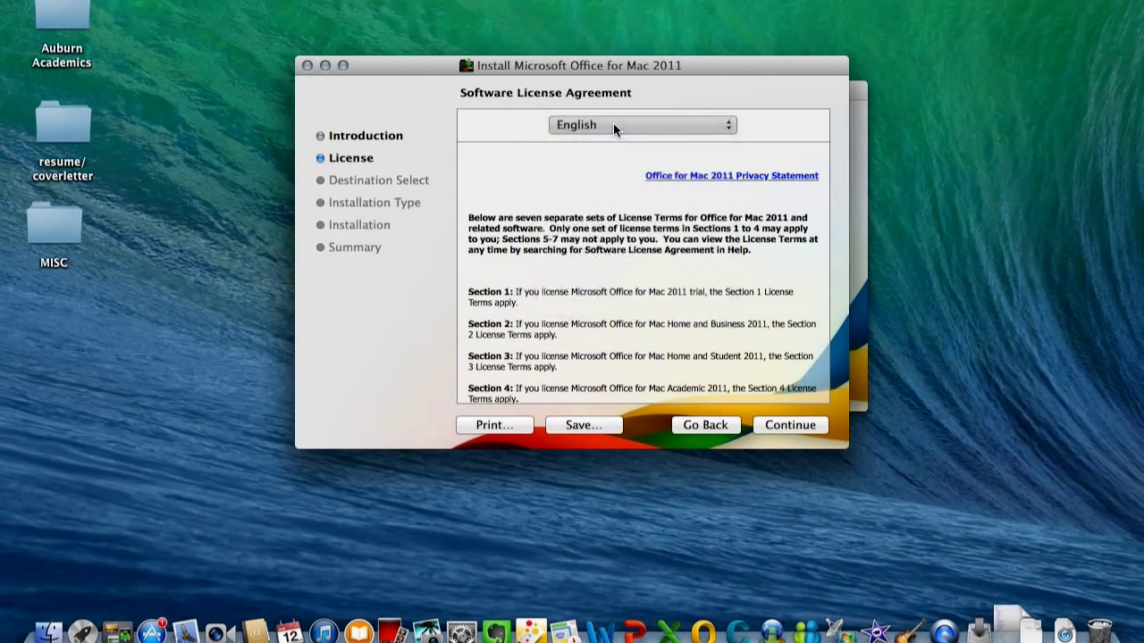
{"action": "left_click", "coordinate": [768, 427]}
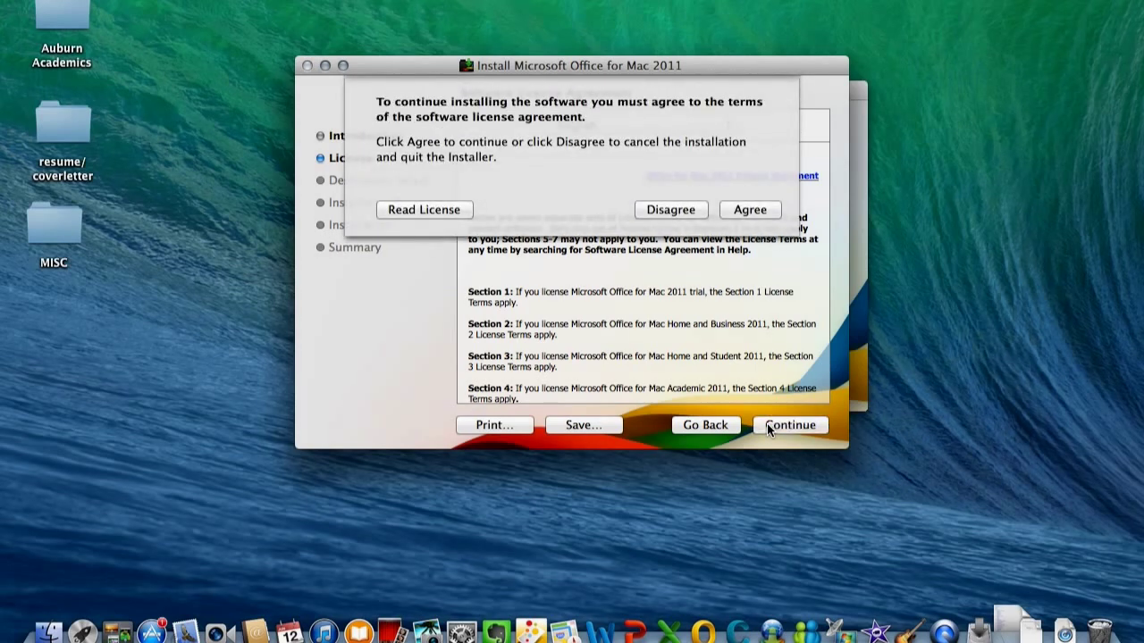
{"action": "left_click", "coordinate": [748, 212]}
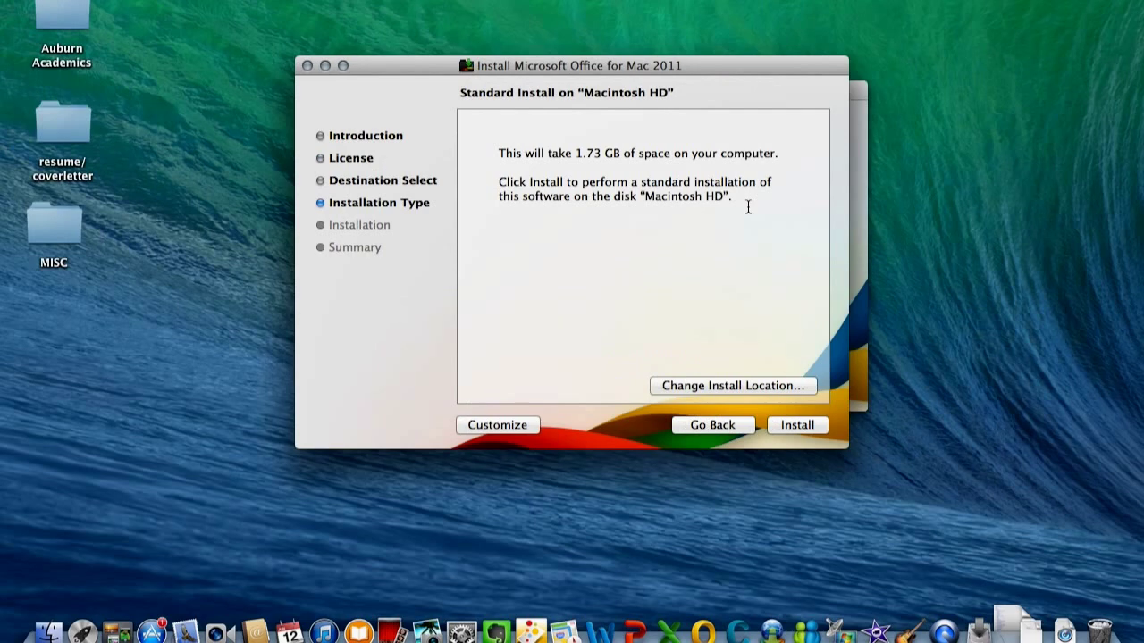
{"action": "left_click", "coordinate": [792, 426]}
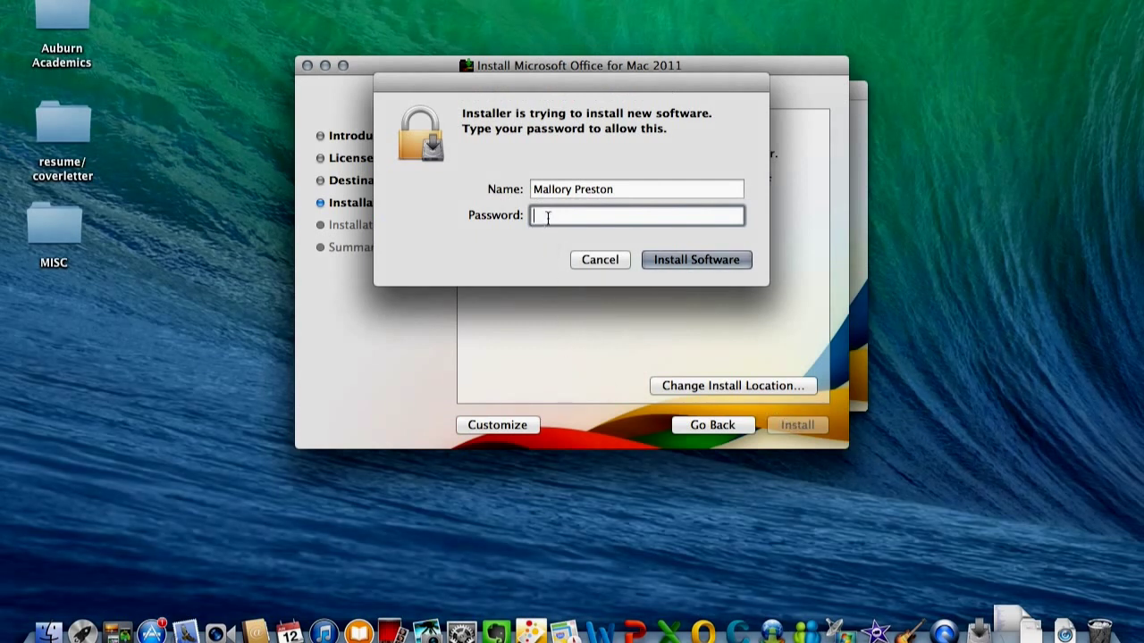
Enter the Mac account password to authorize the Office installation.
{"action": "type", "text": "•••••••••"}
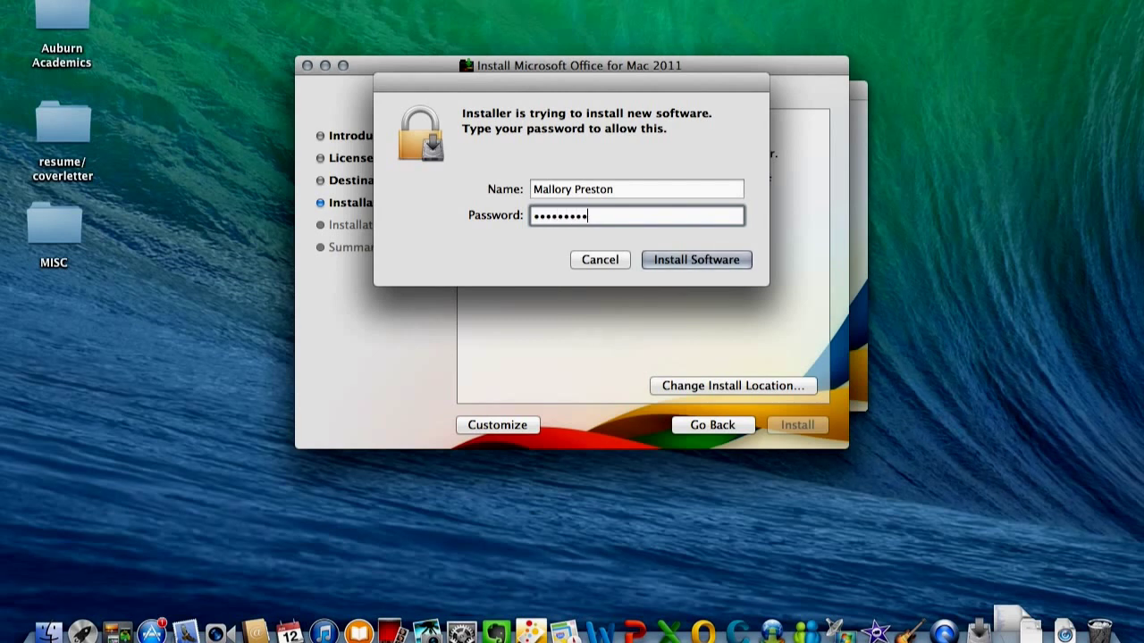
{"action": "left_click", "coordinate": [670, 259]}
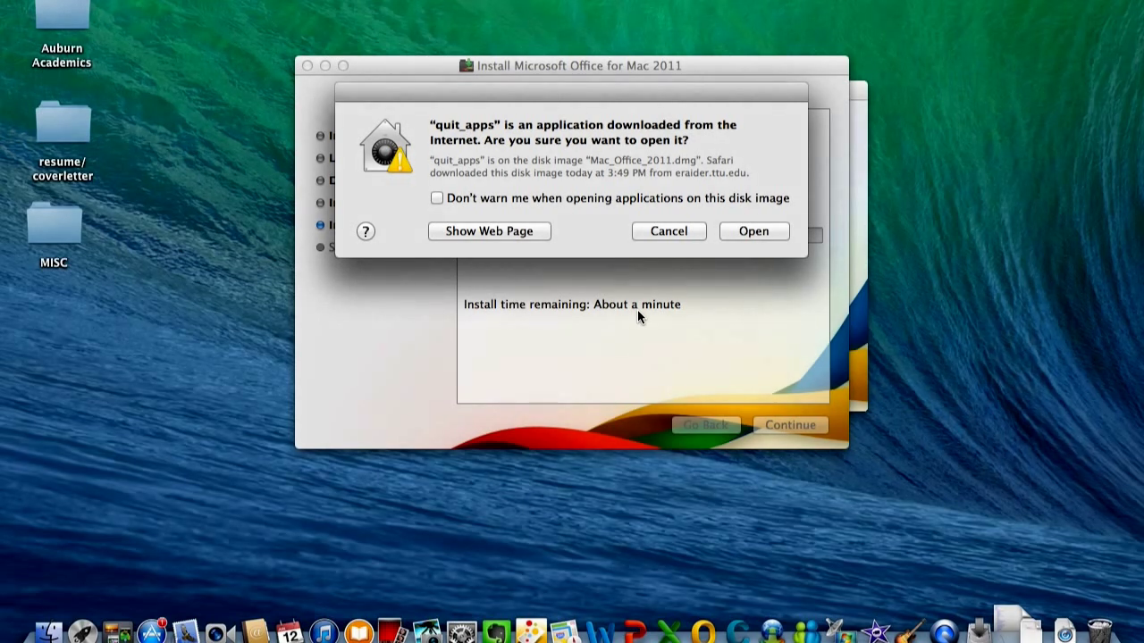
Allow the quit_apps helper to open, then close the installer once installation succeeds.
{"action": "left_click", "coordinate": [769, 234]}
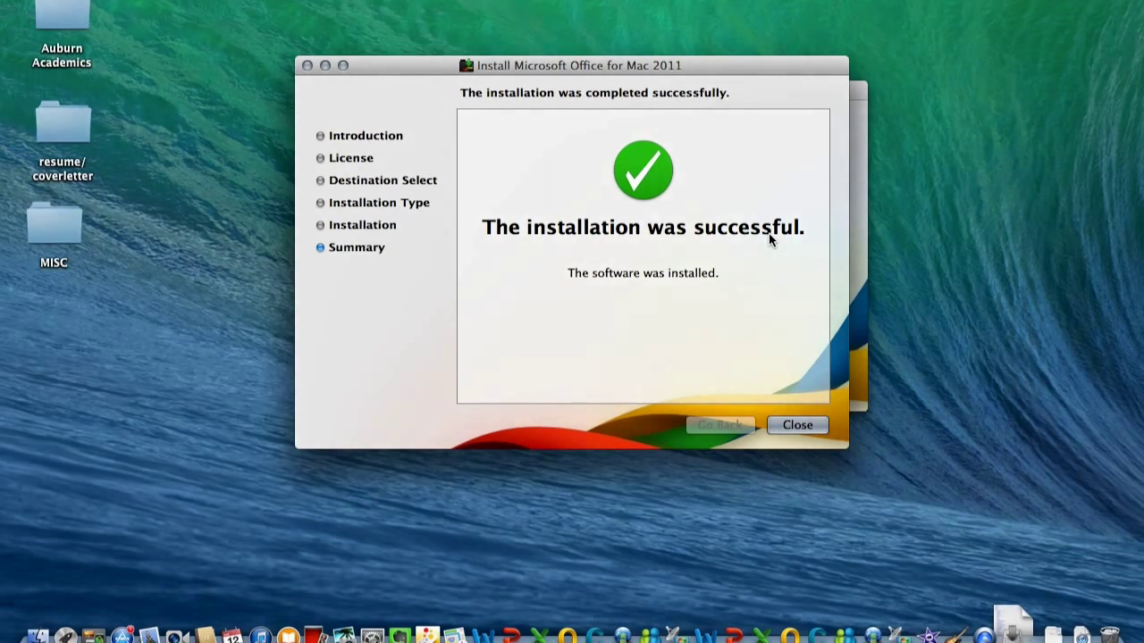
{"action": "left_click", "coordinate": [791, 425]}
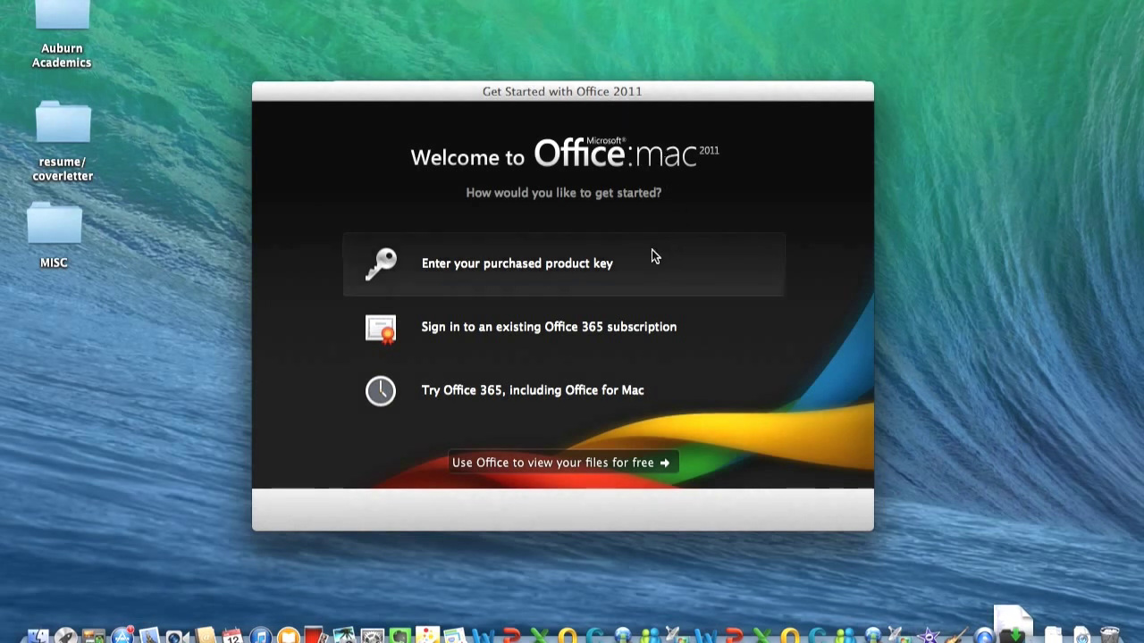
Choose to sign in to an existing Office 365 subscription.
{"action": "left_click", "coordinate": [533, 330]}
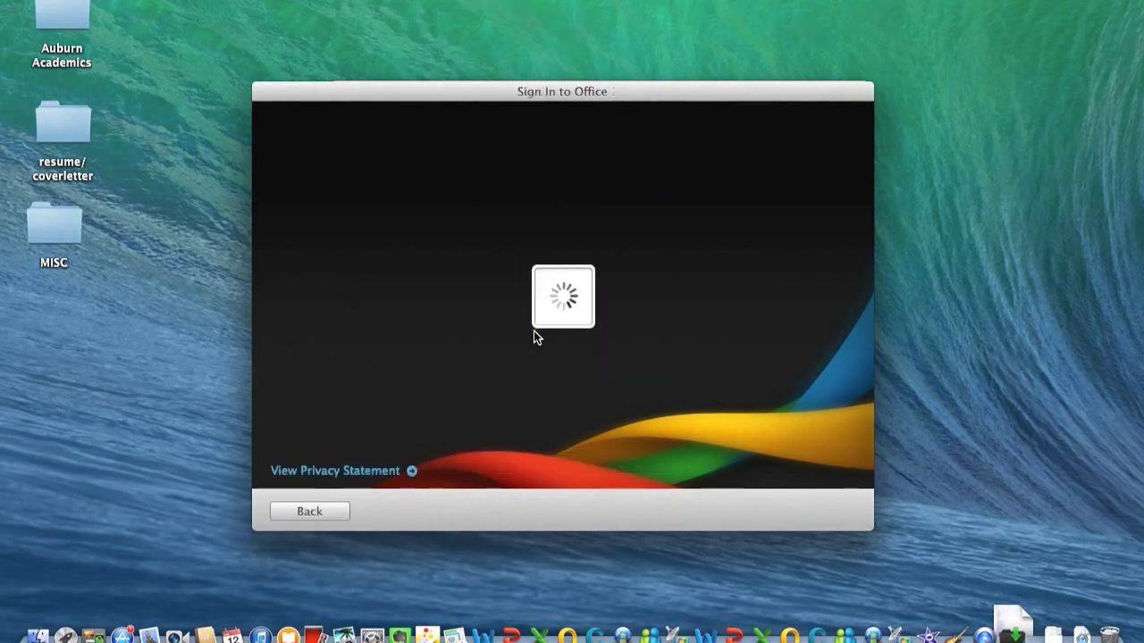